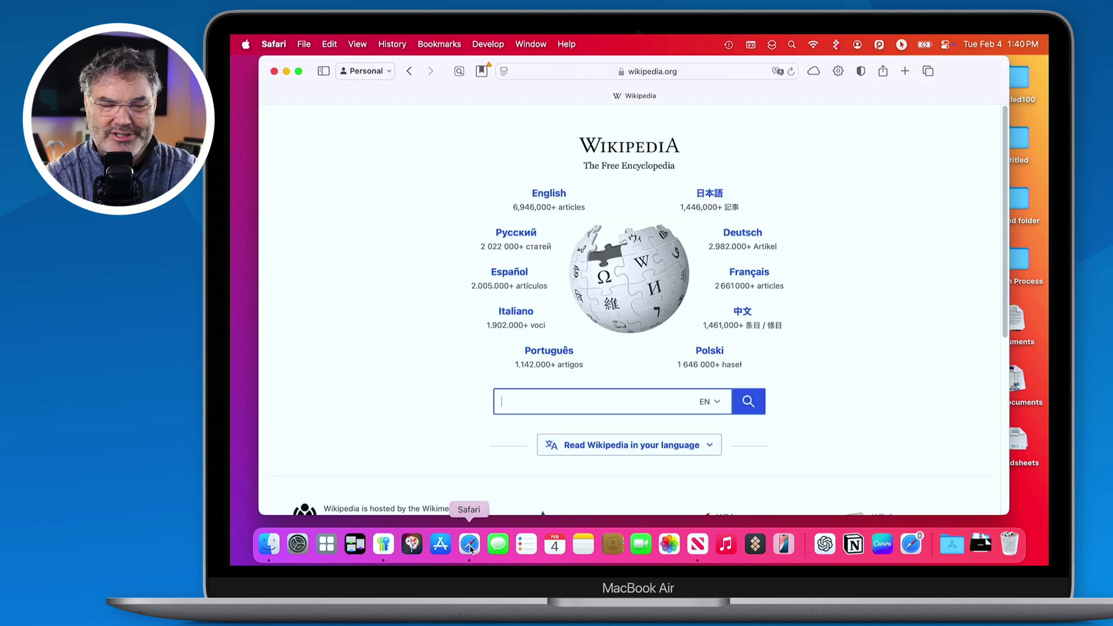
Open the English Wikipedia and add four empty tabs next to it
left_click(548, 193)
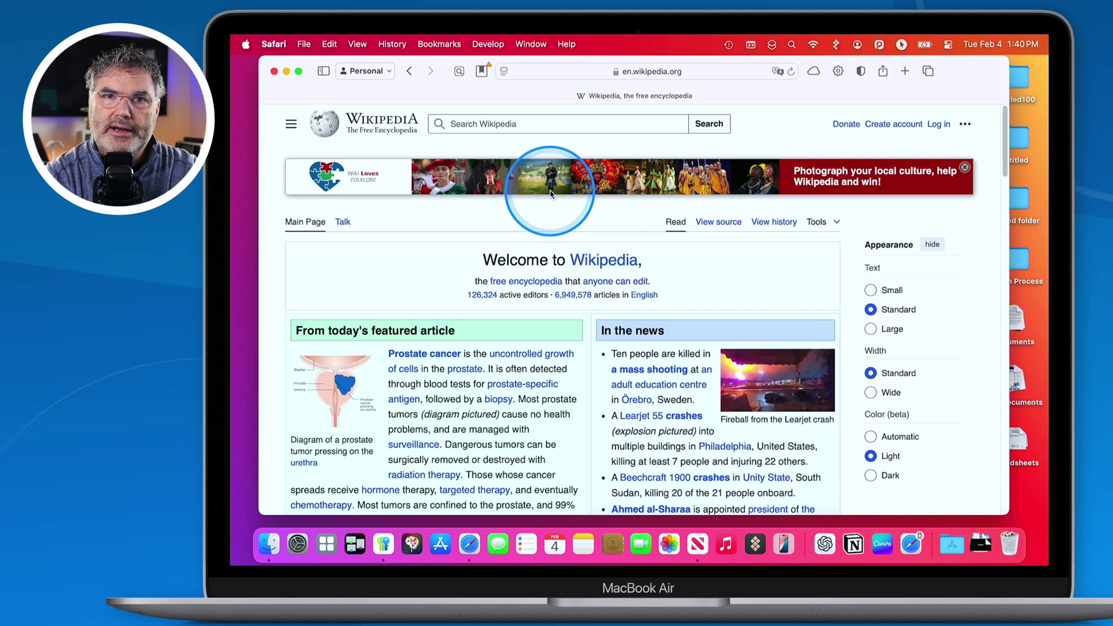
left_click(904, 72)
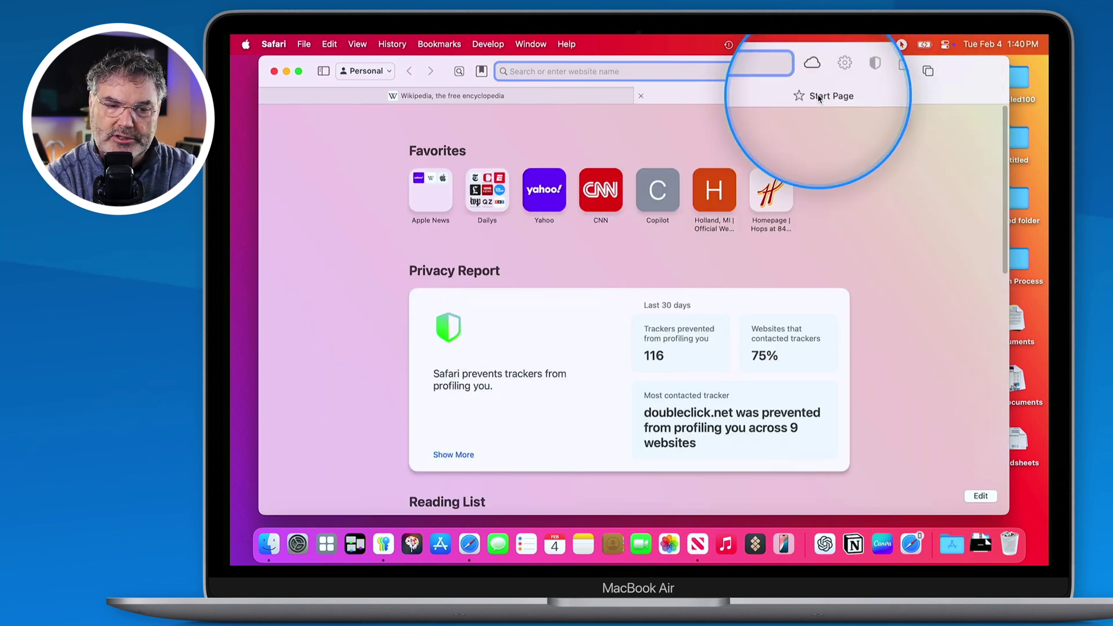
mouse_move(452, 90)
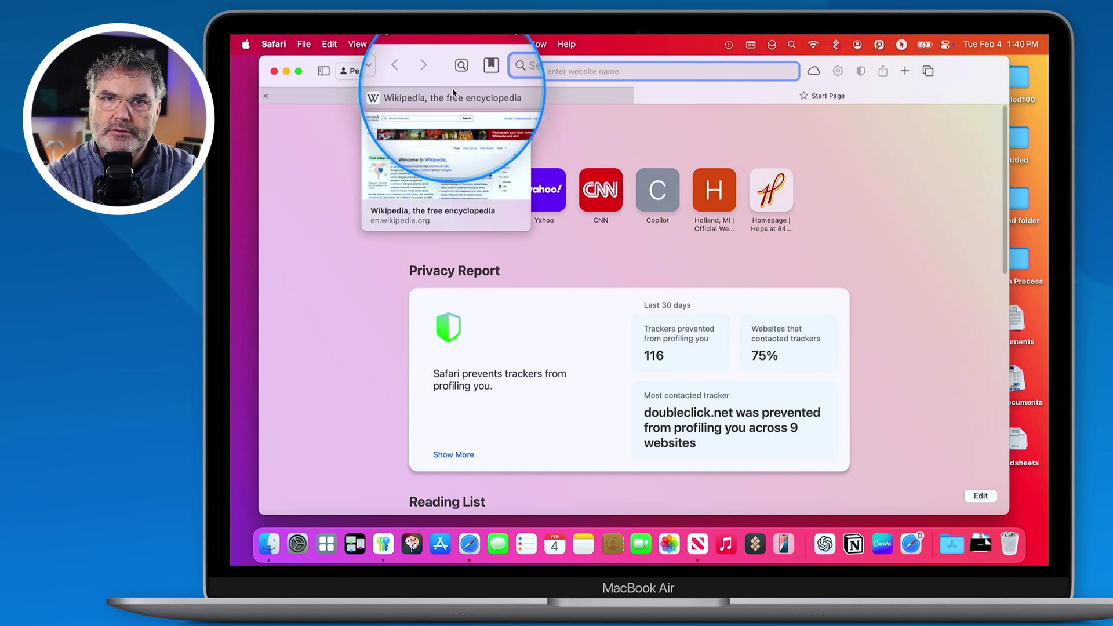
left_click(901, 71)
left_click(905, 71)
left_click(905, 72)
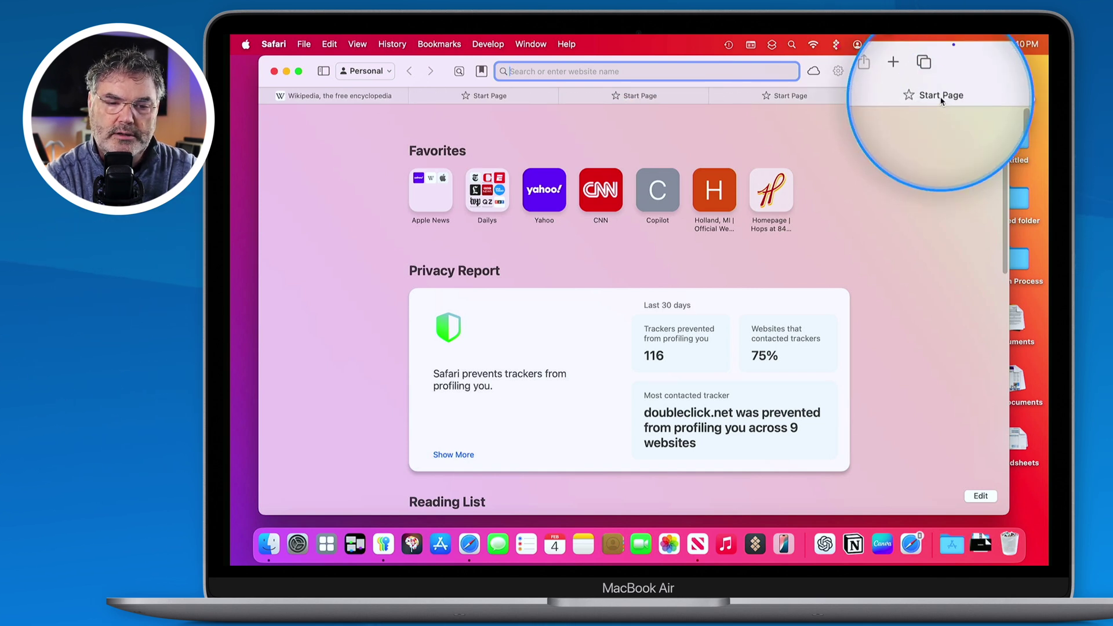
mouse_move(629, 98)
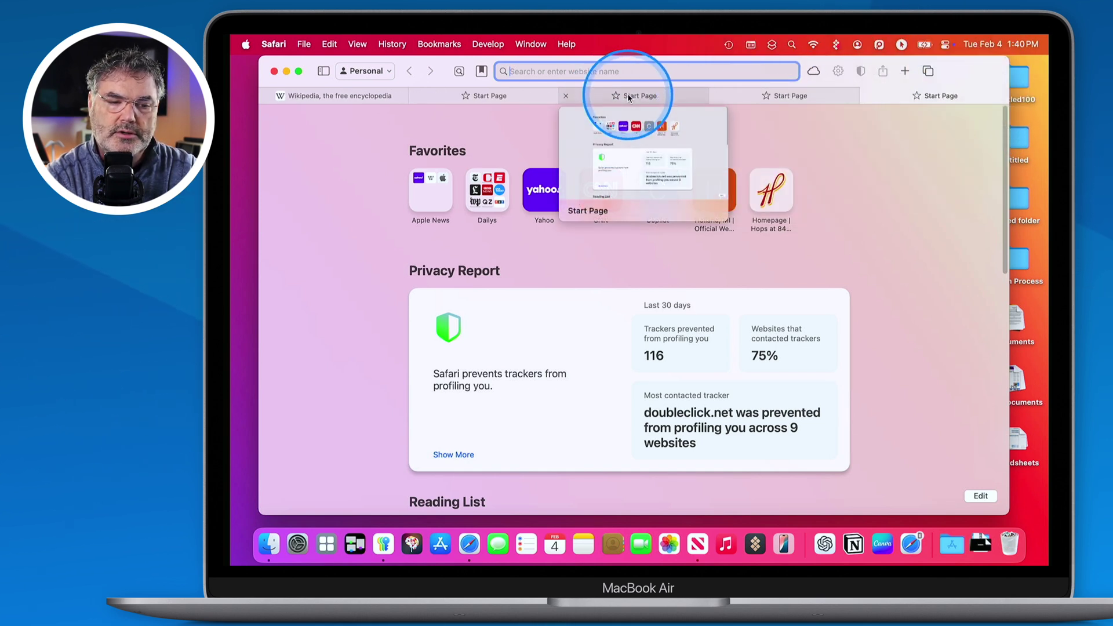
Load Yahoo, CNN and Apple from the favorites in the second, third and fourth tabs, taking Apple from the Apple News folder
mouse_move(481, 96)
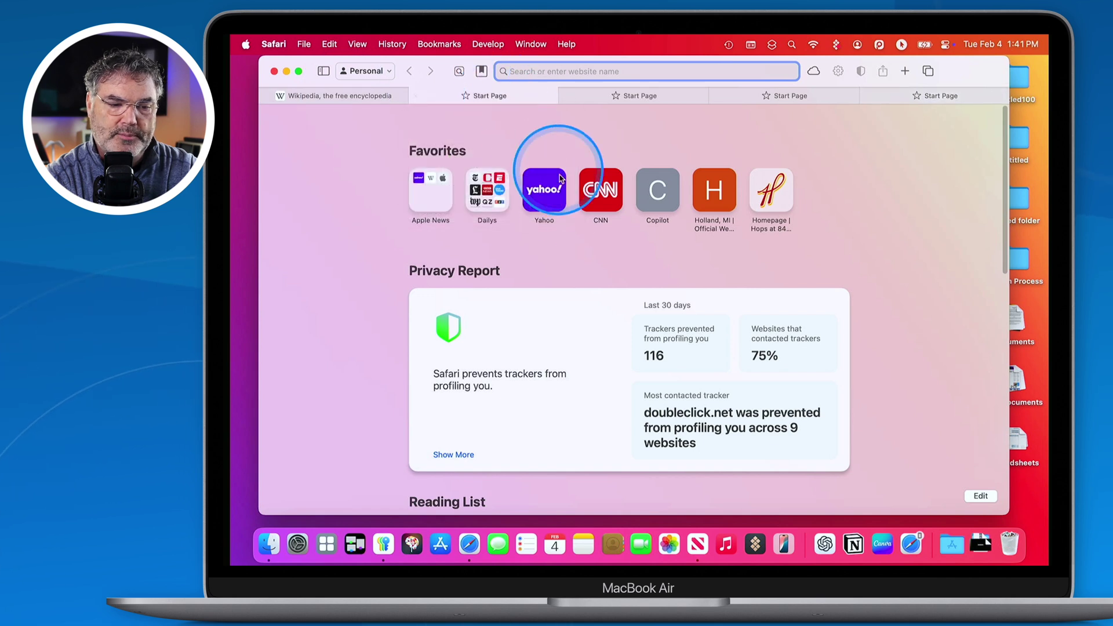
left_click(635, 94)
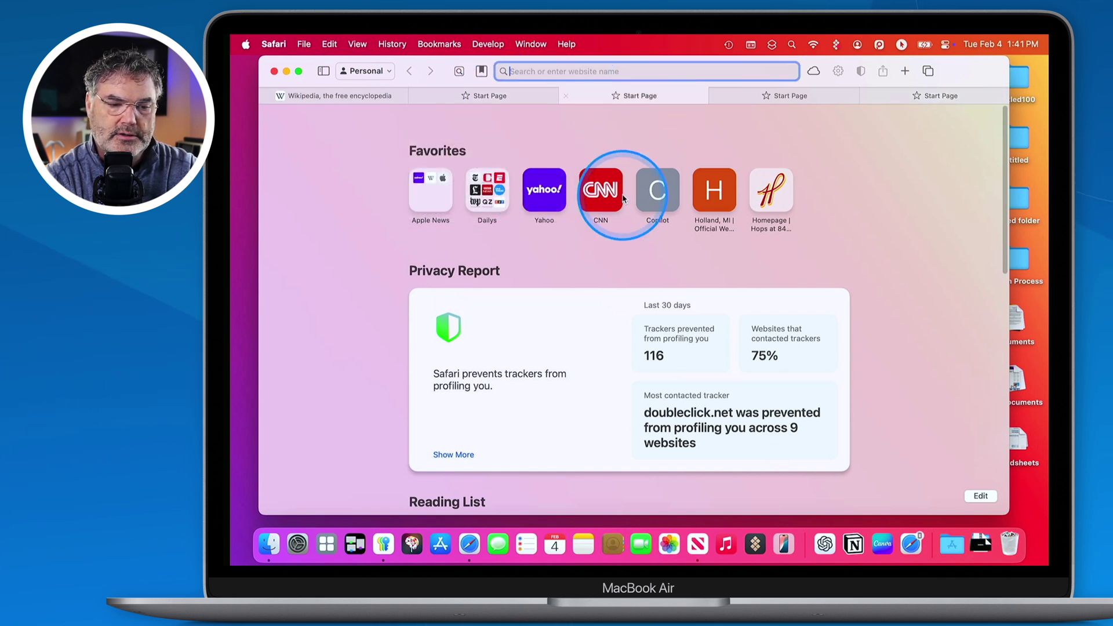
left_click(598, 193)
left_click(745, 94)
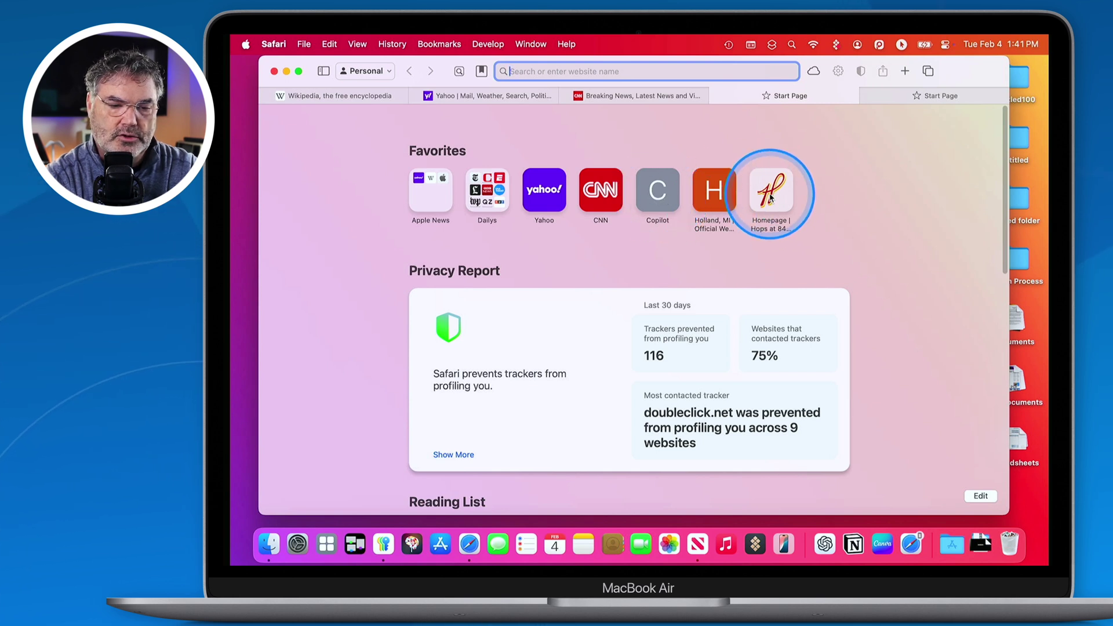
left_click(432, 193)
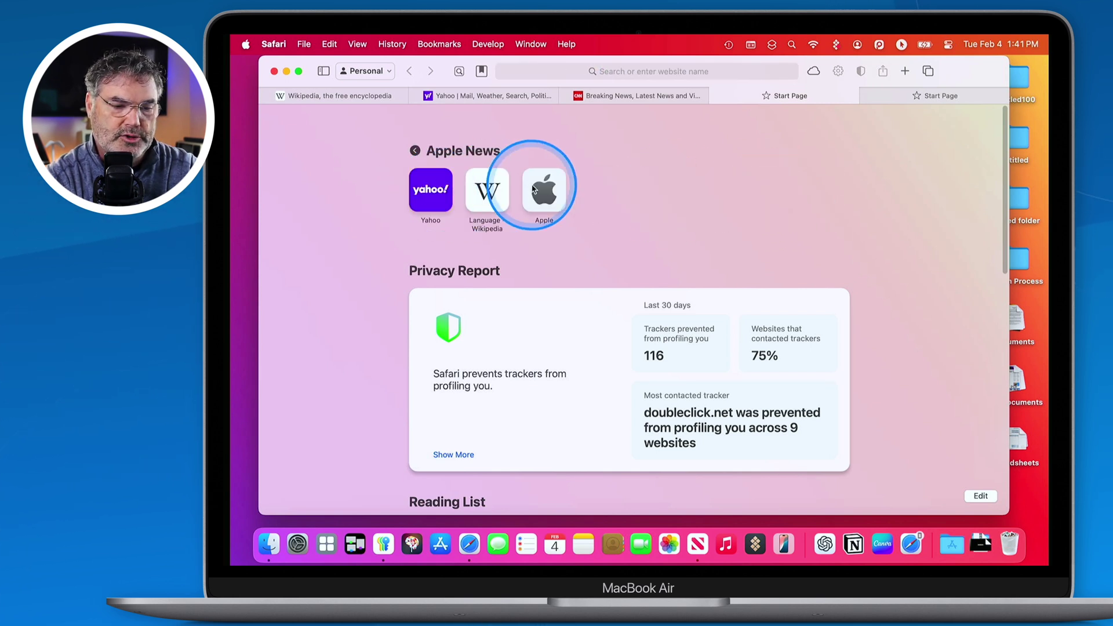
left_click(543, 189)
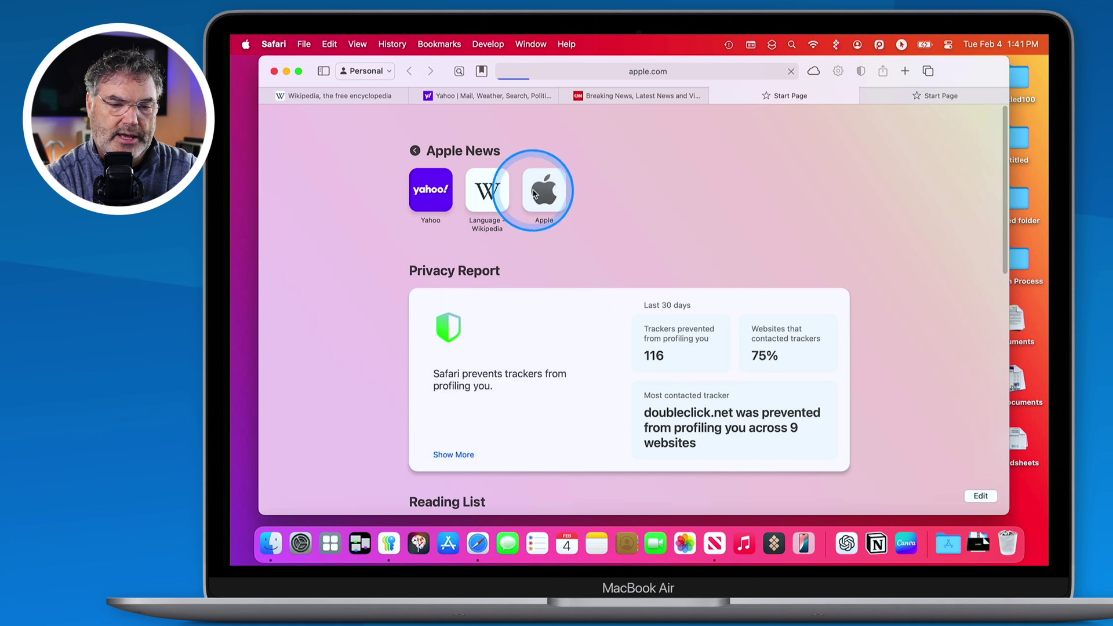
Load danstutorials.com in the last empty tab
left_click(905, 82)
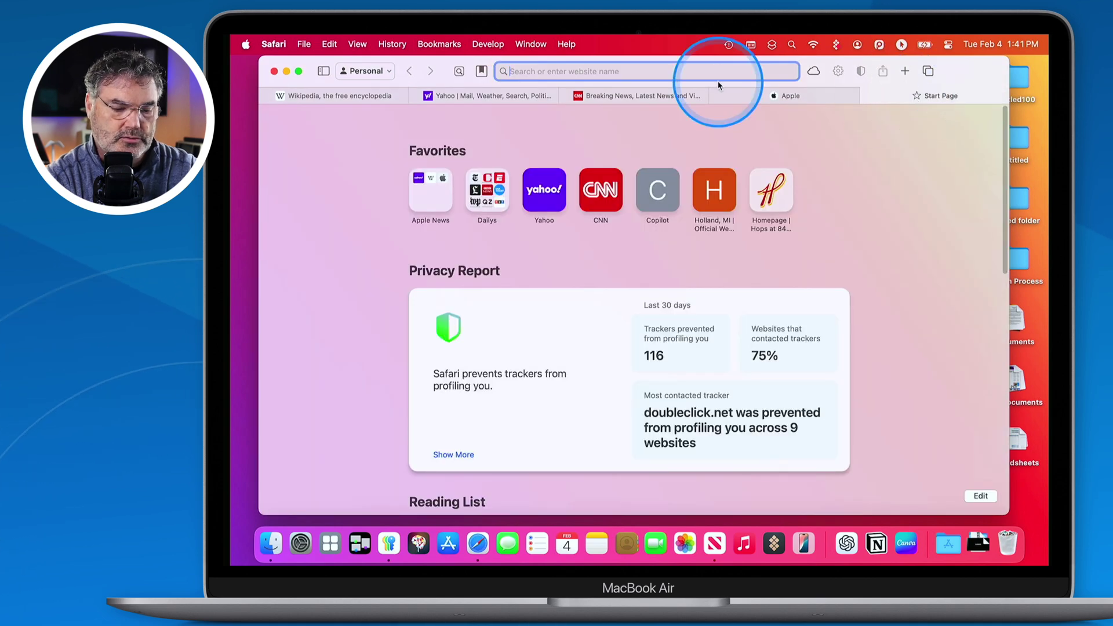
type("da")
key("Return")
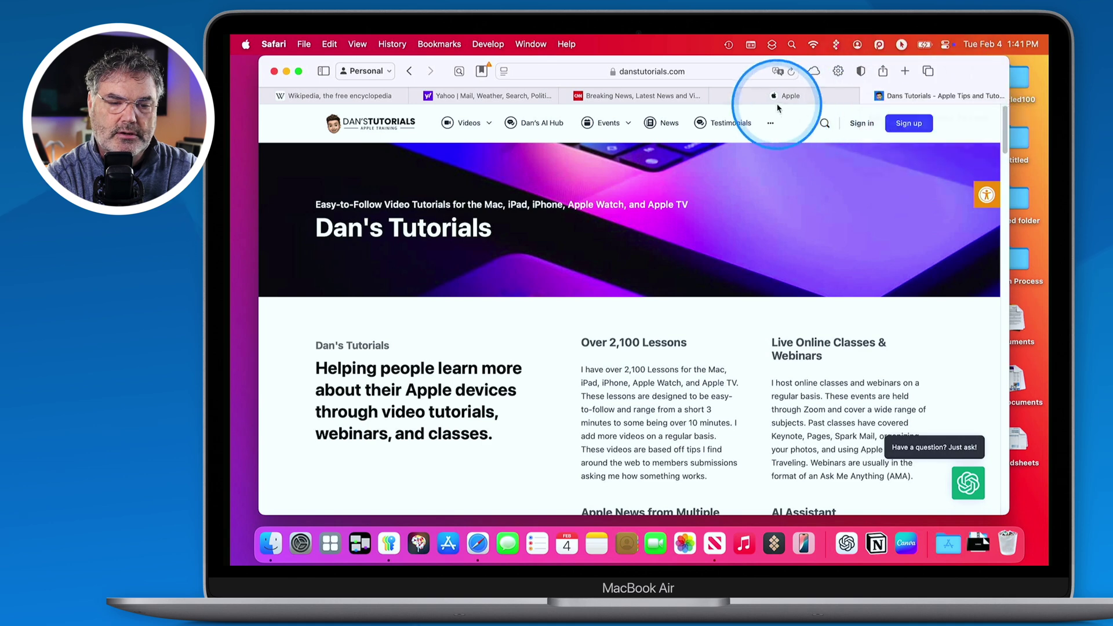
Preview the open tabs, and view the Yahoo, CNN, Apple and Dan's Tutorials pages one after another
mouse_move(792, 98)
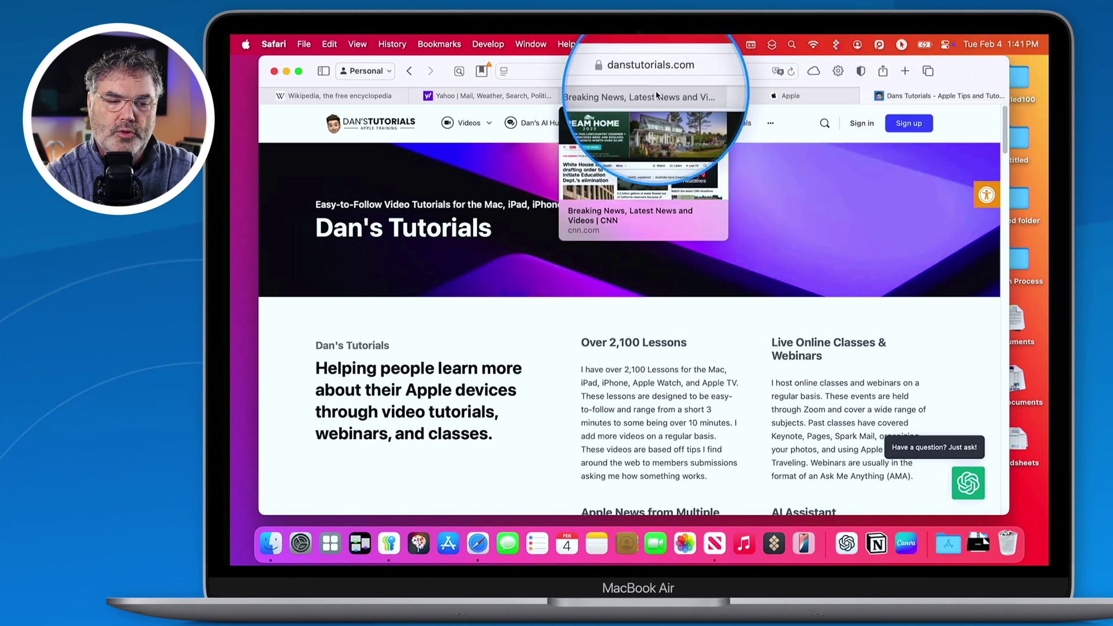
mouse_move(360, 98)
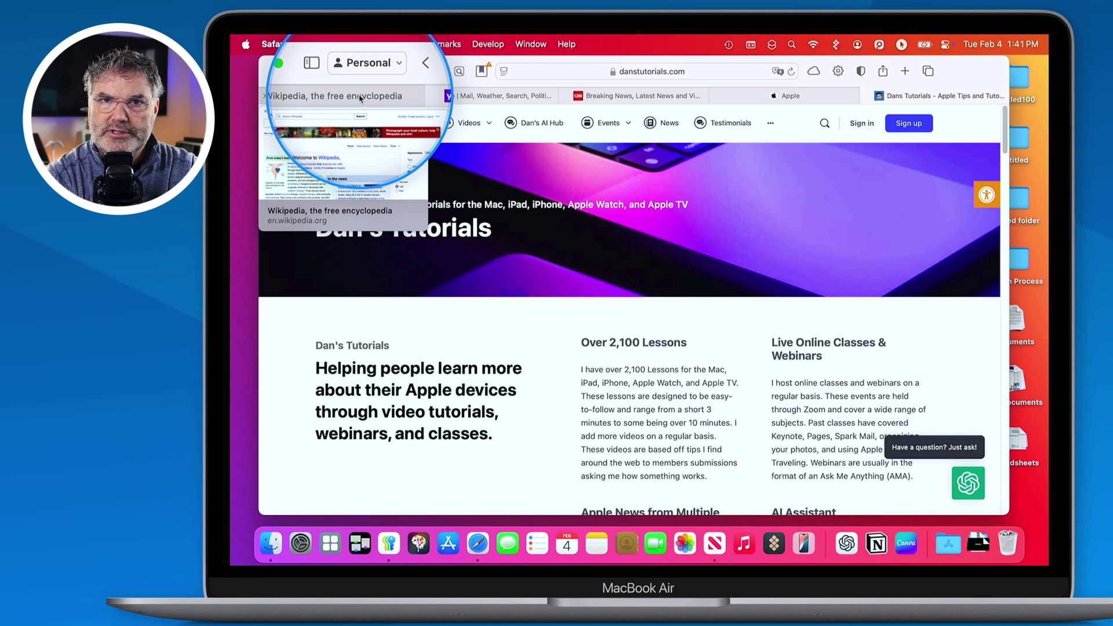
left_click(472, 98)
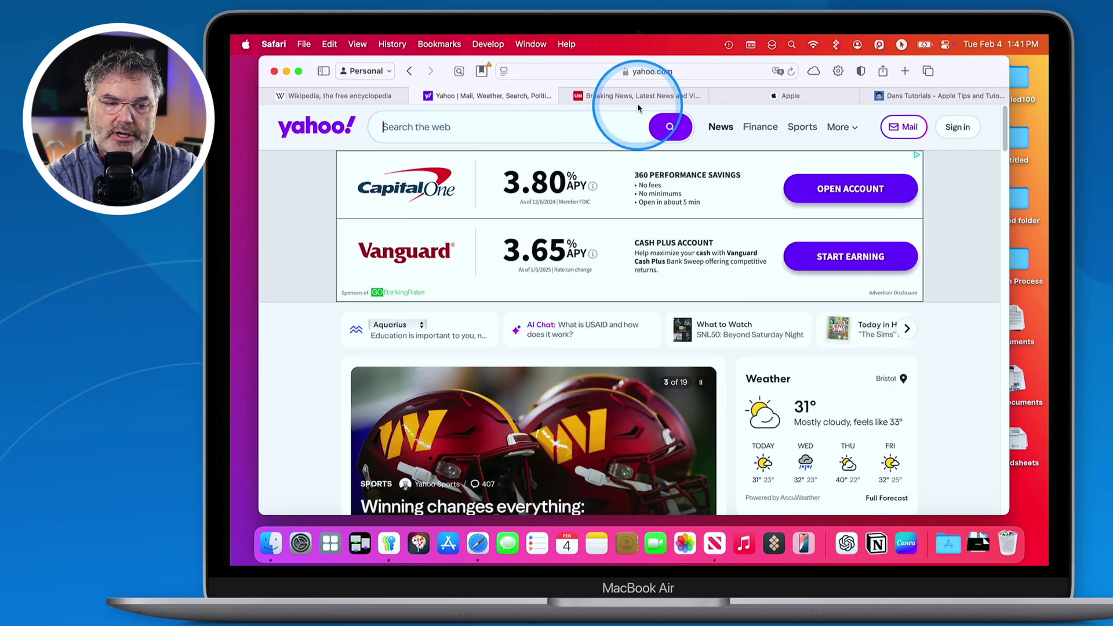
left_click(639, 98)
left_click(817, 96)
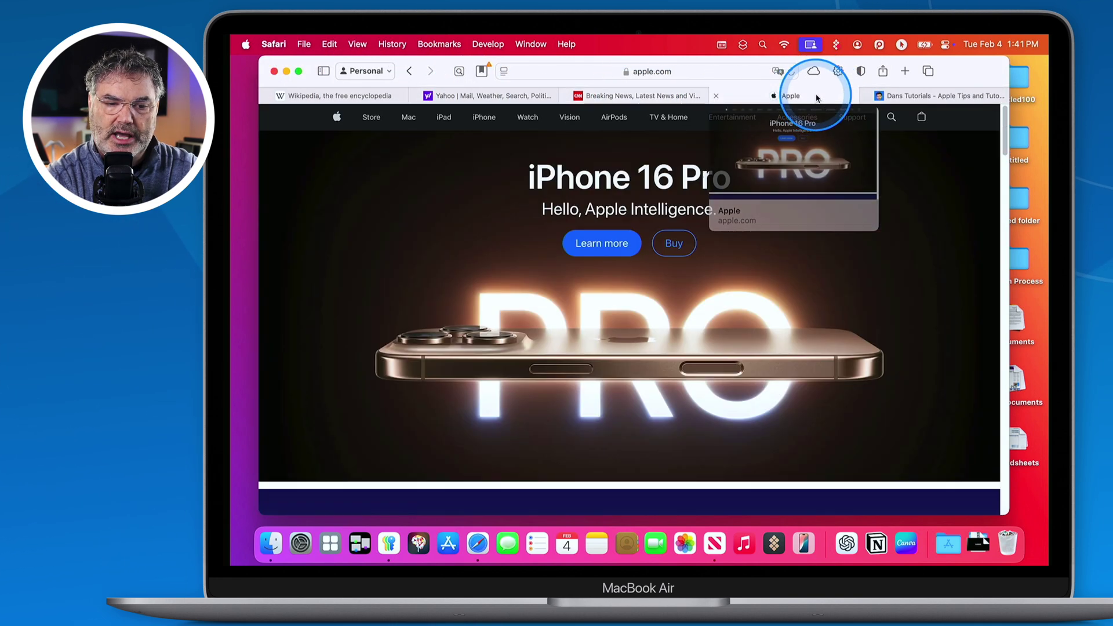
left_click(946, 94)
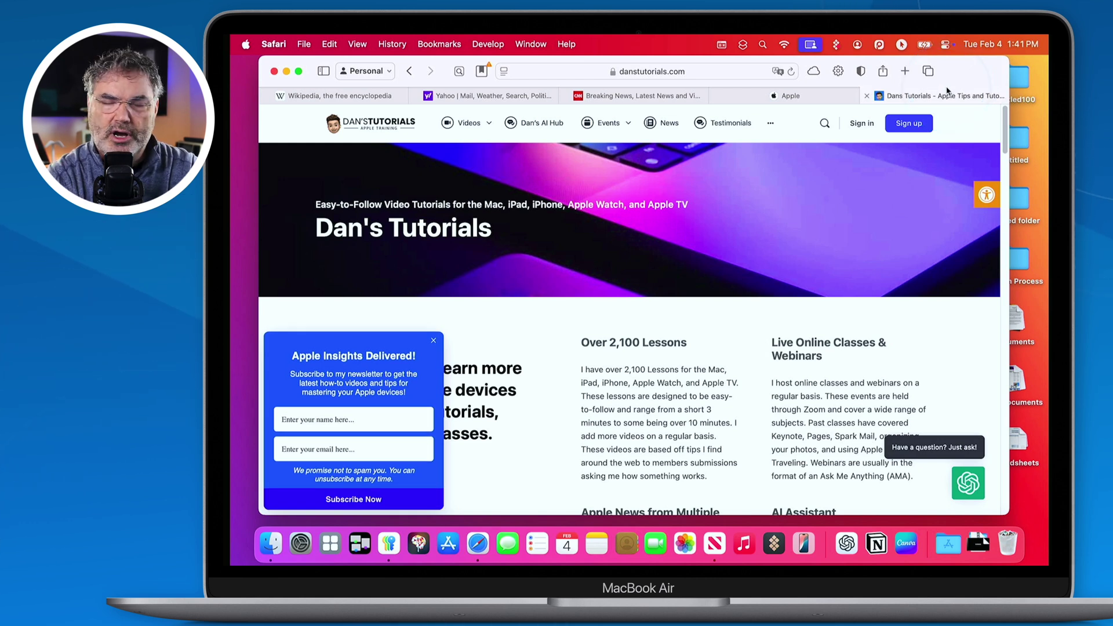
Move the browser window slightly down on the desktop and preview the Apple tab
left_click_drag(949, 61, 957, 83)
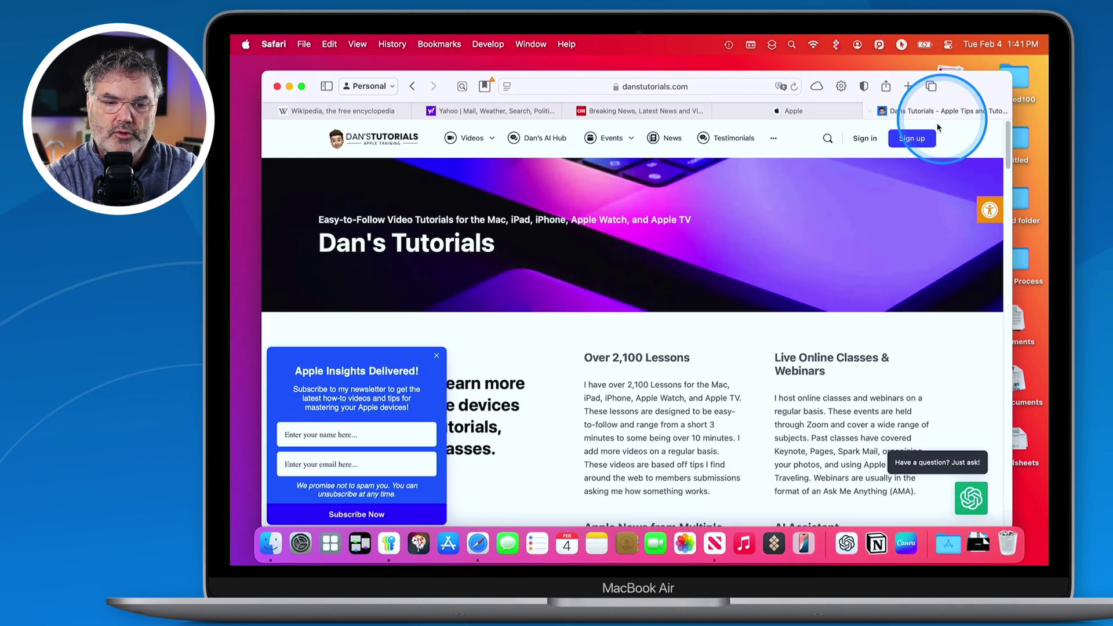
mouse_move(773, 112)
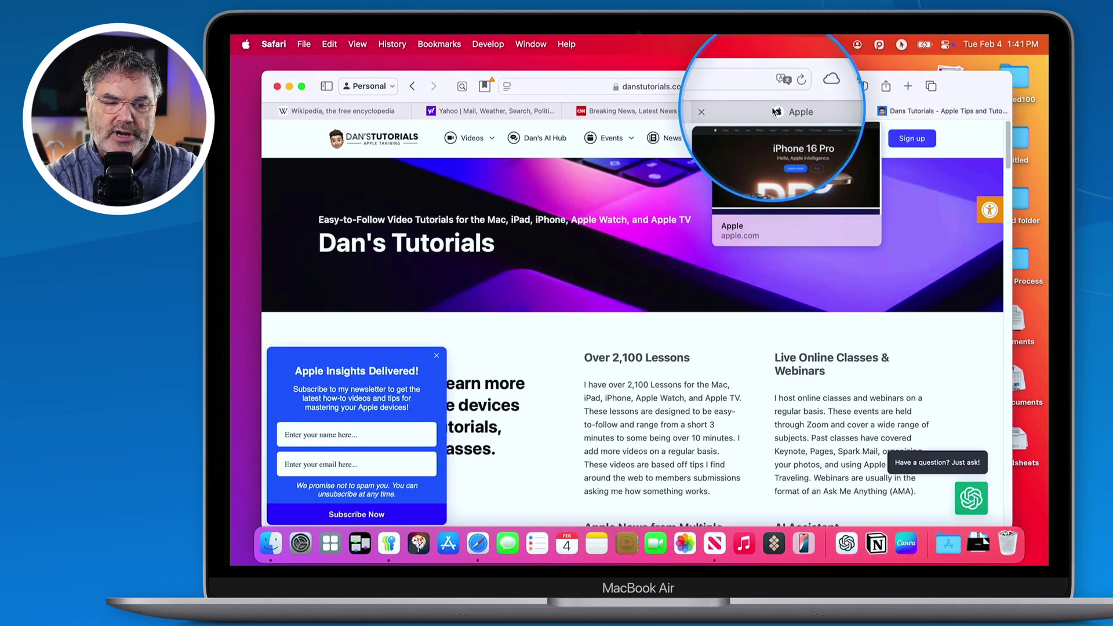
mouse_move(609, 136)
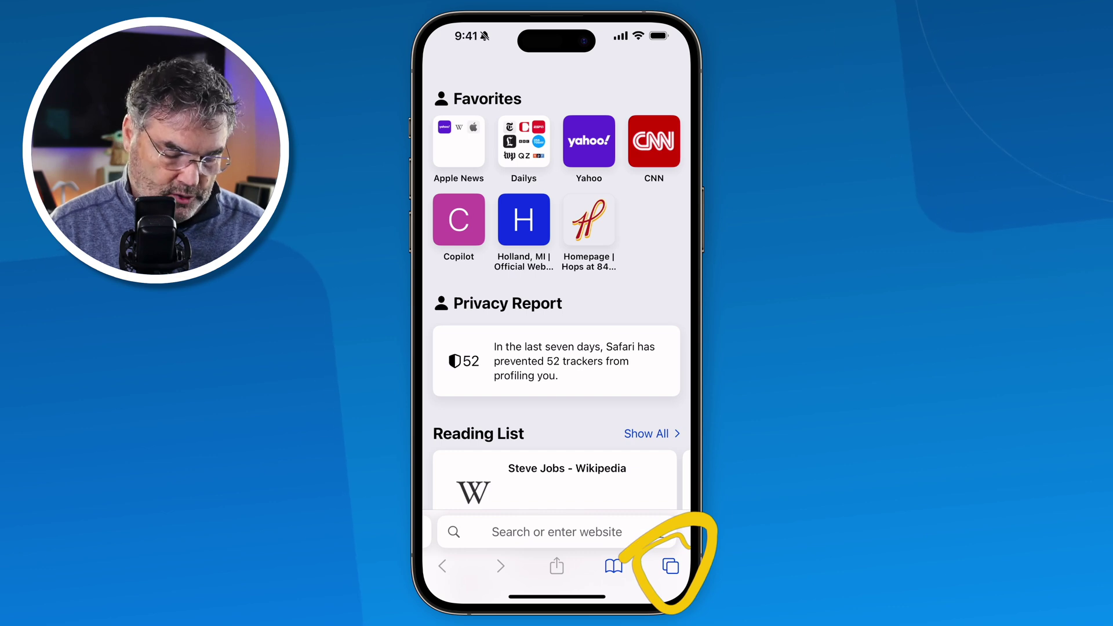
On the iPhone, open the last Start Page tab from the tab overview and load CNN from its favorites
left_click(671, 566)
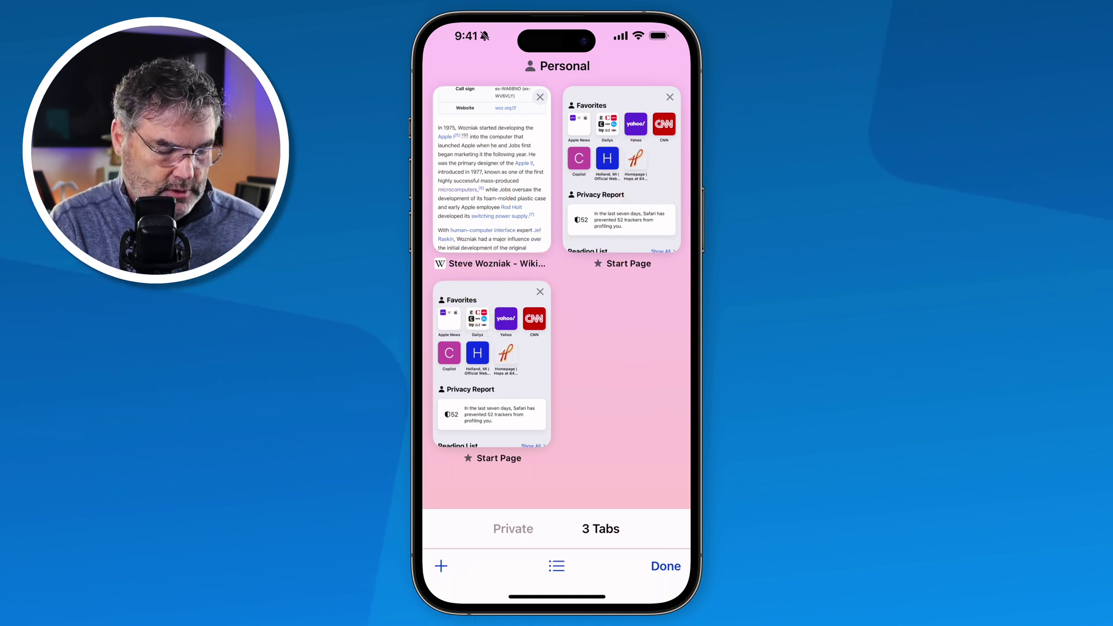
left_click(491, 364)
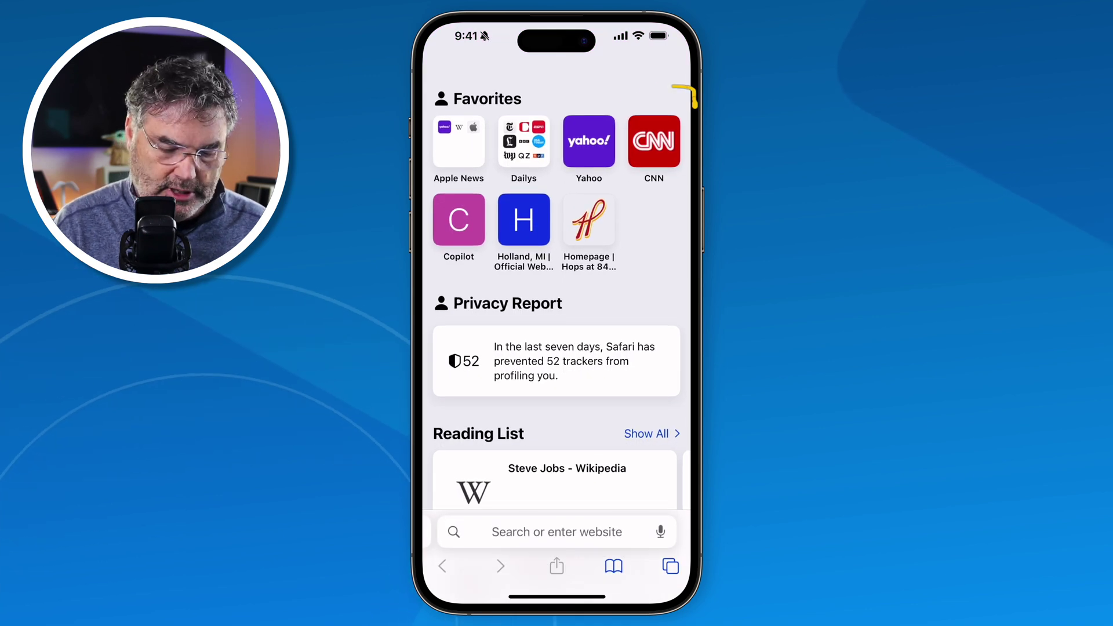
left_click(654, 140)
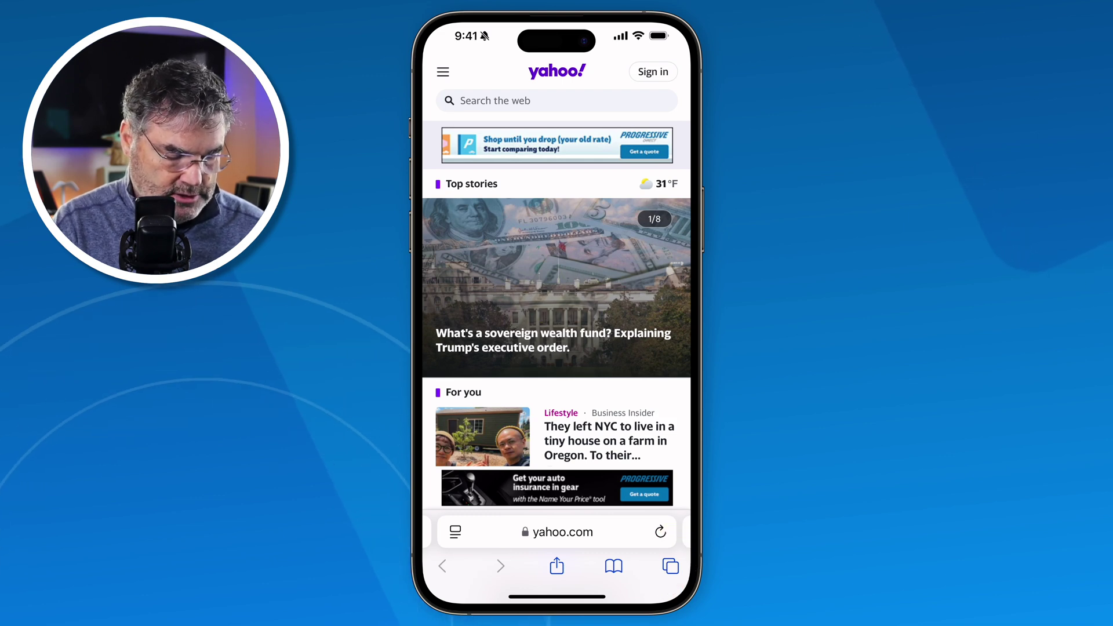
Use the tab overview to view the CNN tab and the Steve Wozniak Wikipedia tab
left_click(671, 566)
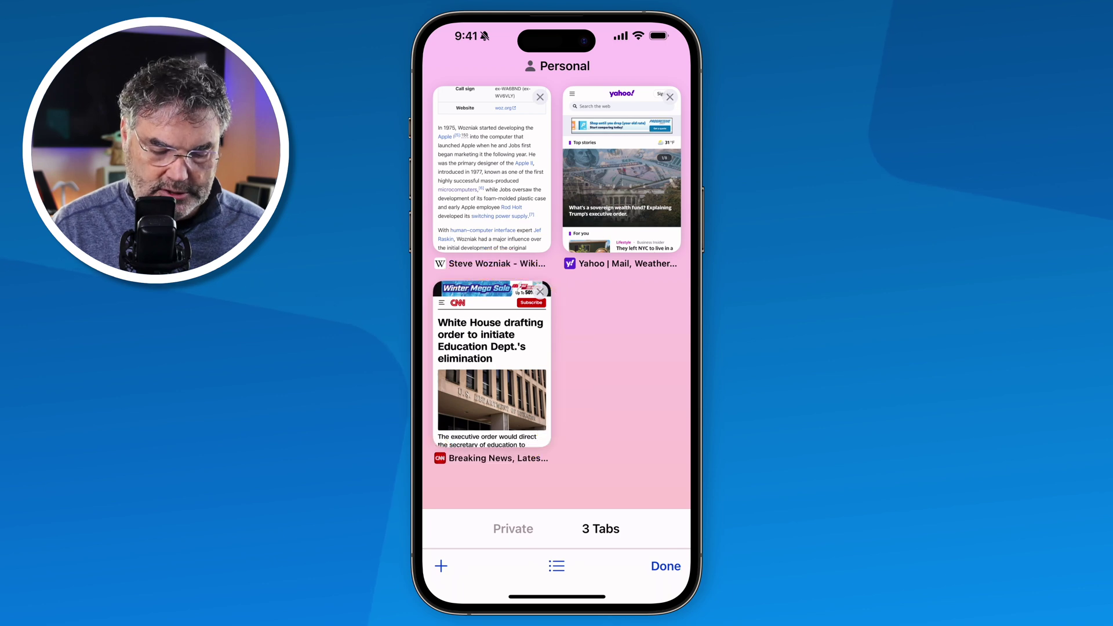
left_click(491, 365)
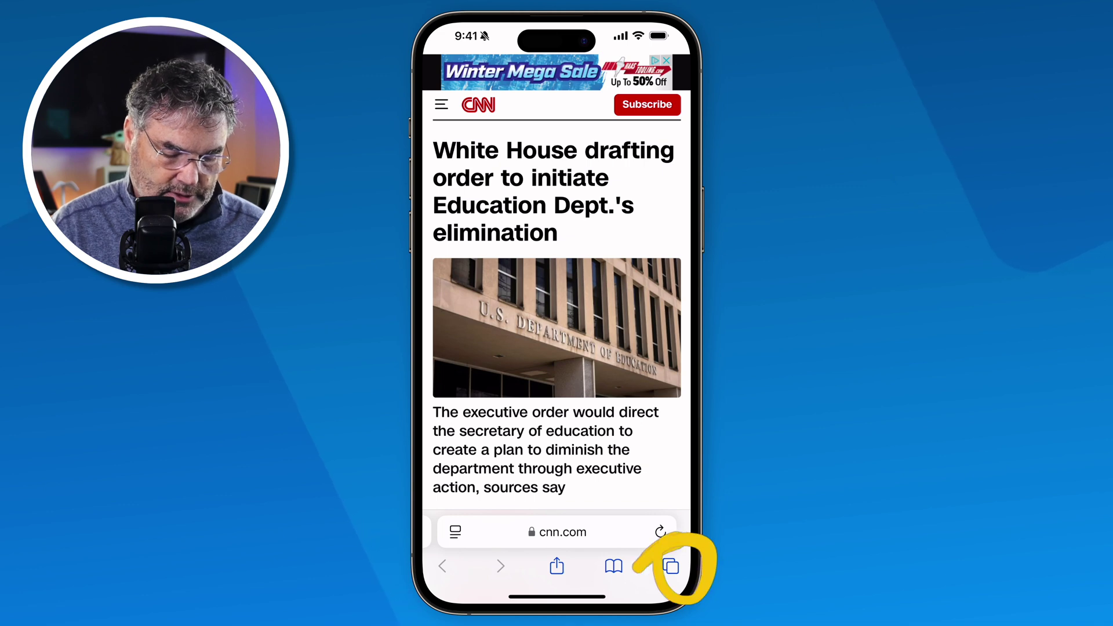
left_click(671, 567)
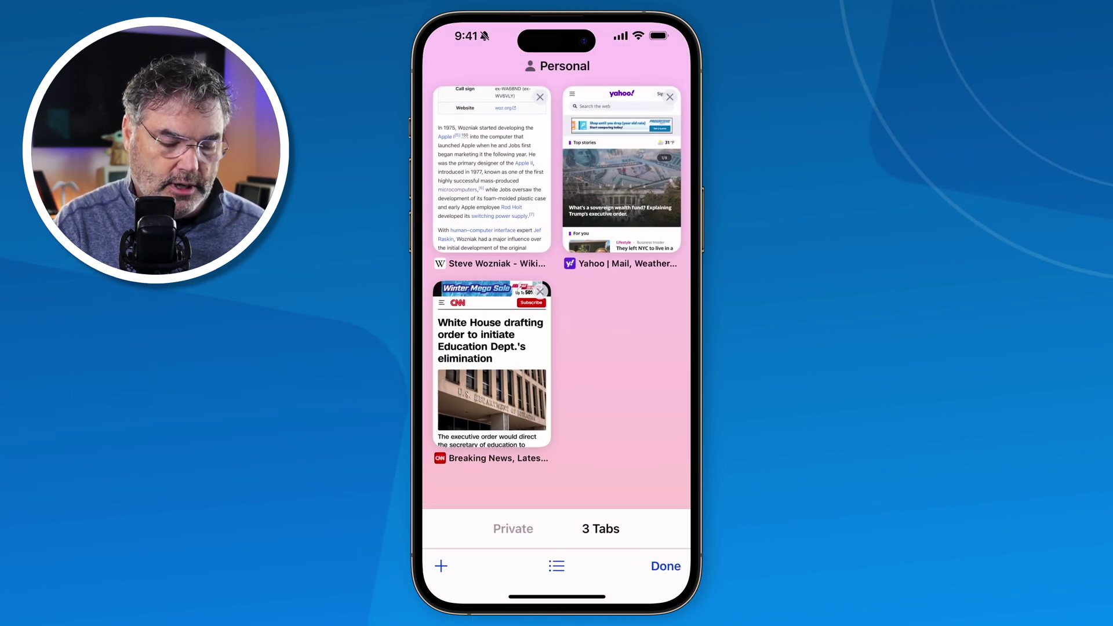
left_click(492, 168)
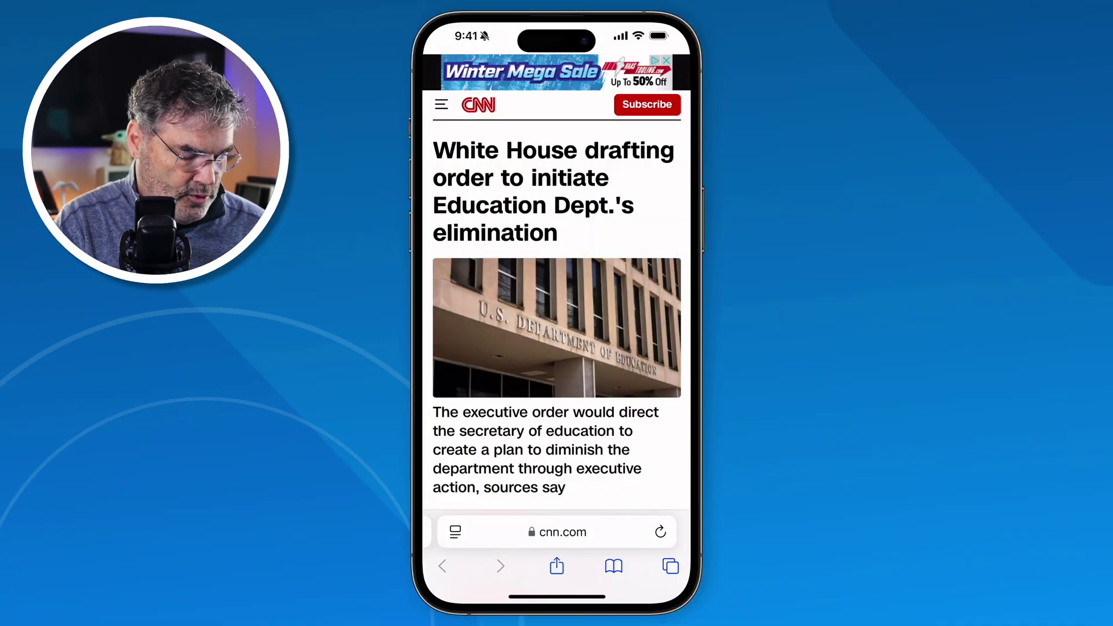
Go back across the tabs from CNN to the Steve Wozniak article and open its Apple II link in a new tab
left_click_drag(464, 532, 649, 531)
left_click_drag(463, 532, 649, 531)
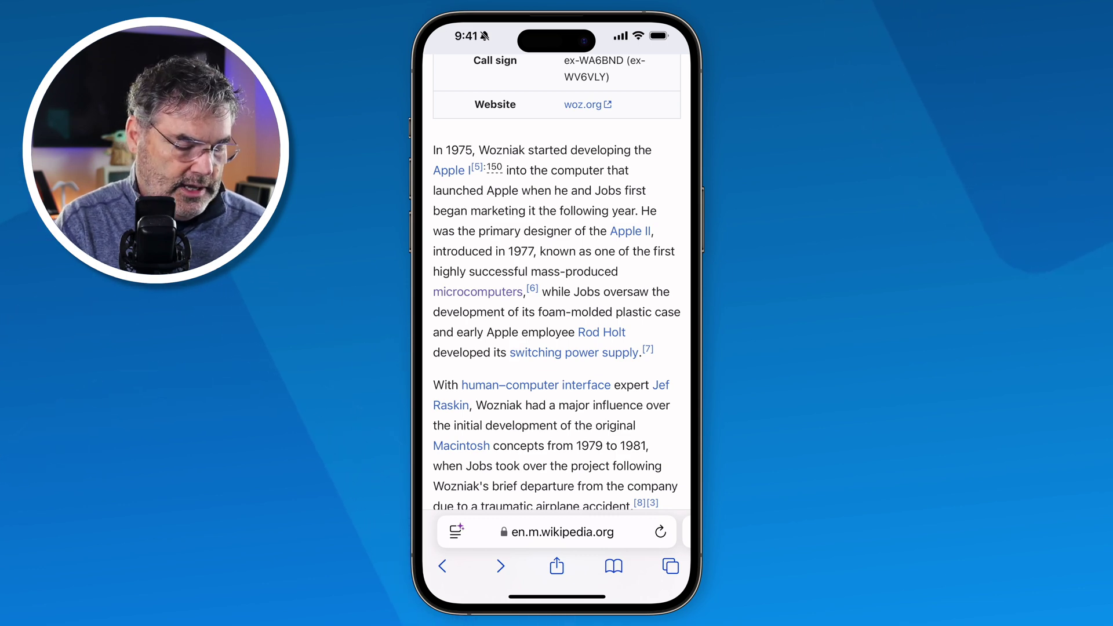
left_click(630, 231)
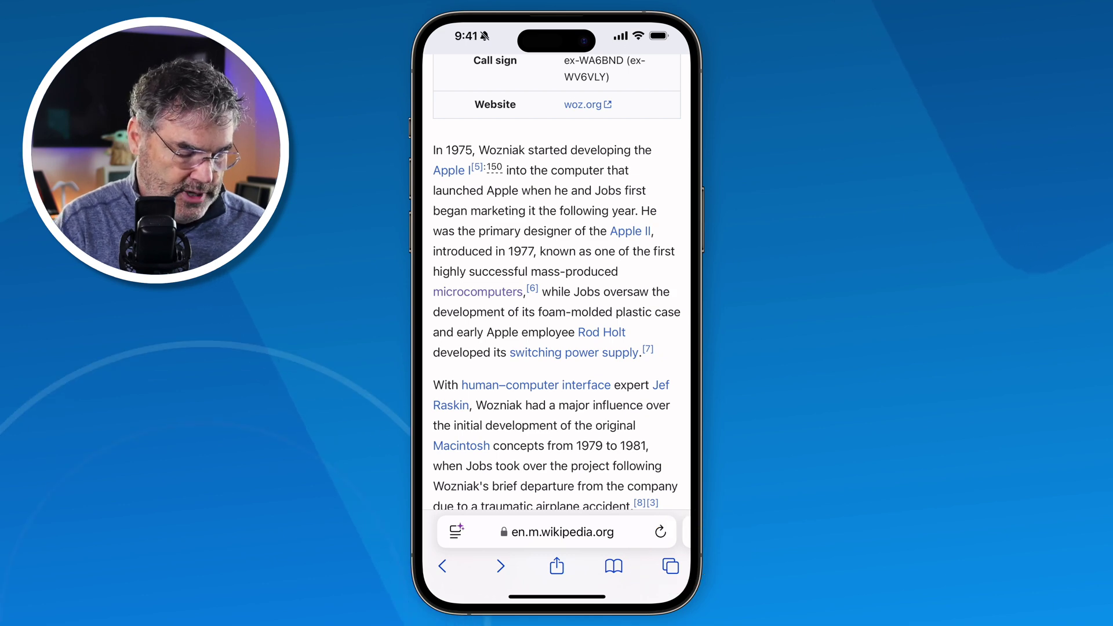
Look through all open tabs in the tab overview and open the Apple II (original) tab
left_click(670, 566)
scroll(556, 319, "down", 3)
scroll(556, 290, "up", 3)
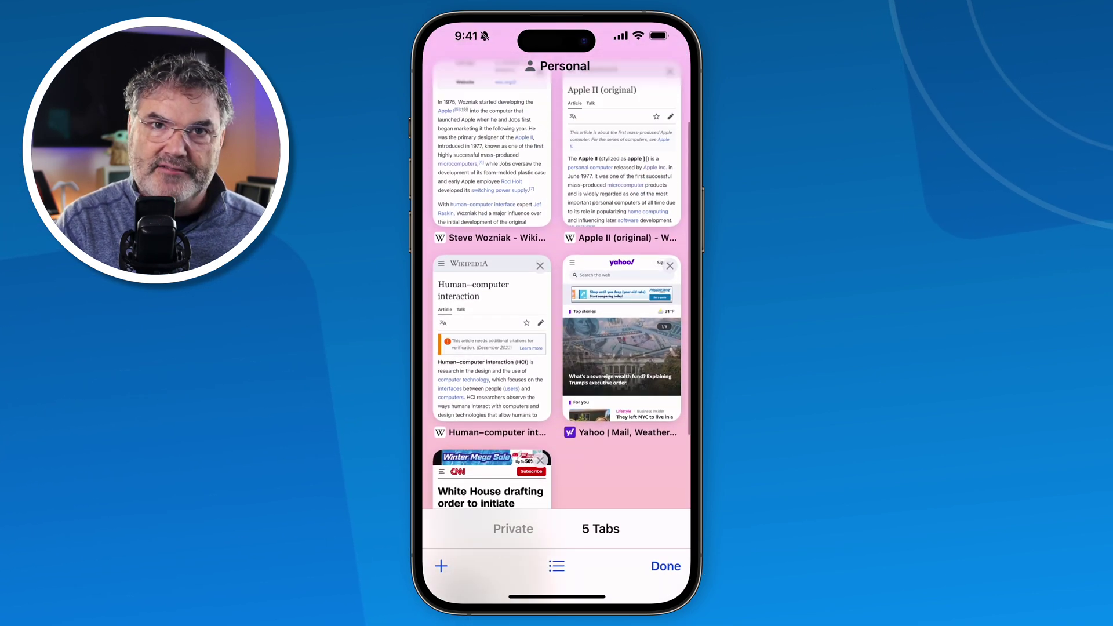
scroll(557, 289, "down", 5)
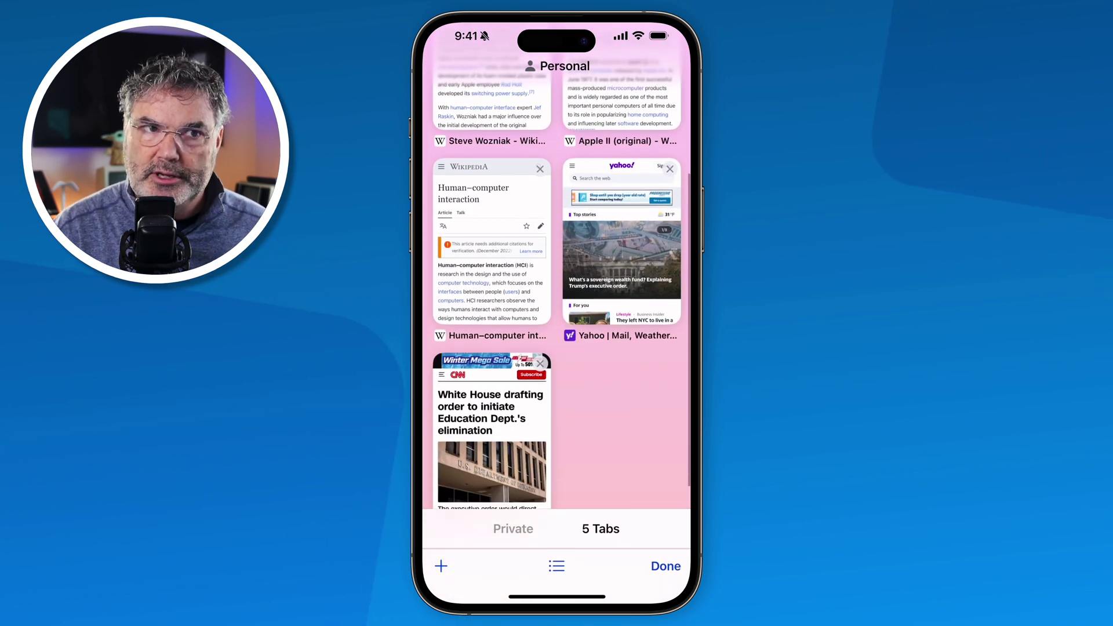
scroll(556, 290, "up", 2)
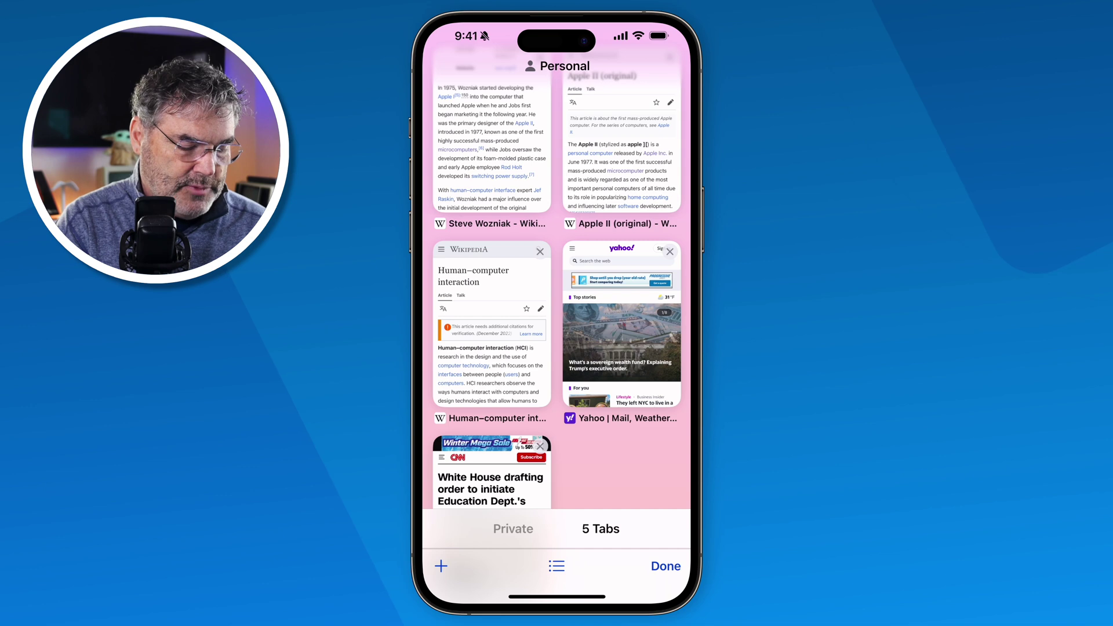
left_click(621, 150)
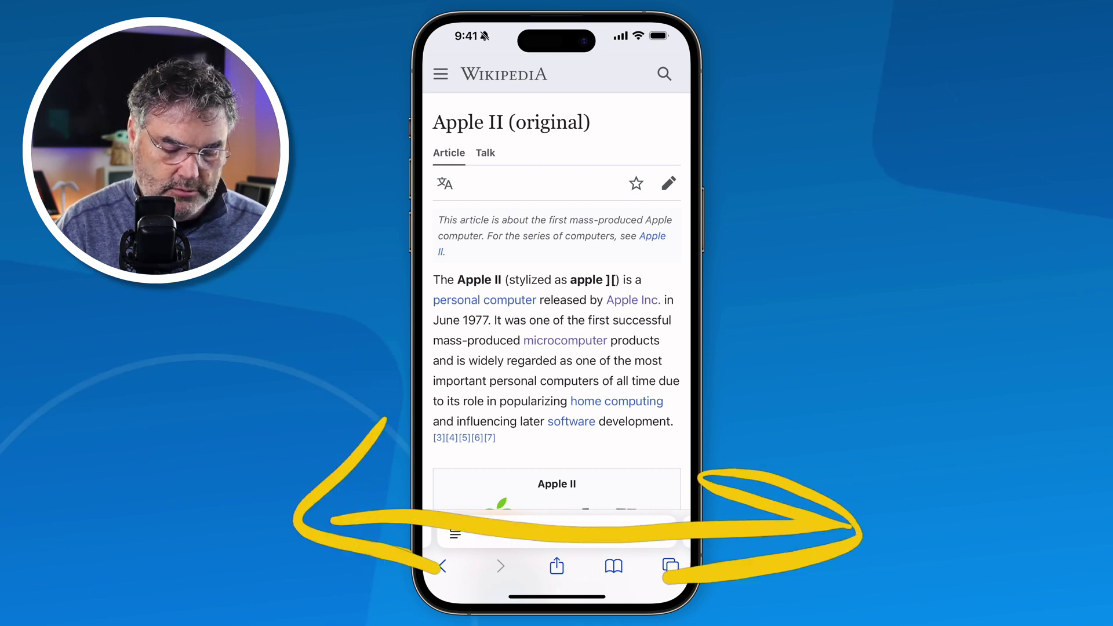
Move between the neighbouring tabs straight from the page view, ending on the Steve Wozniak article
mouse_move(464, 532)
left_mouse_down()
mouse_move(666, 532)
mouse_move(464, 532)
left_mouse_up()
mouse_move(667, 531)
left_mouse_down()
mouse_move(464, 532)
mouse_move(666, 532)
left_mouse_up()
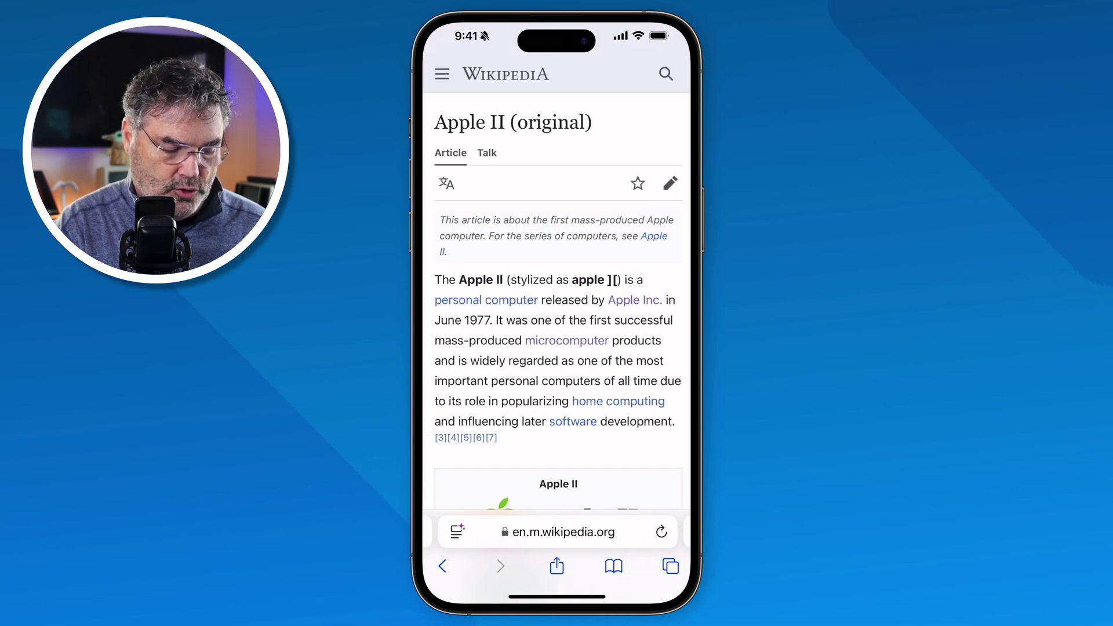
left_click_drag(447, 531, 667, 532)
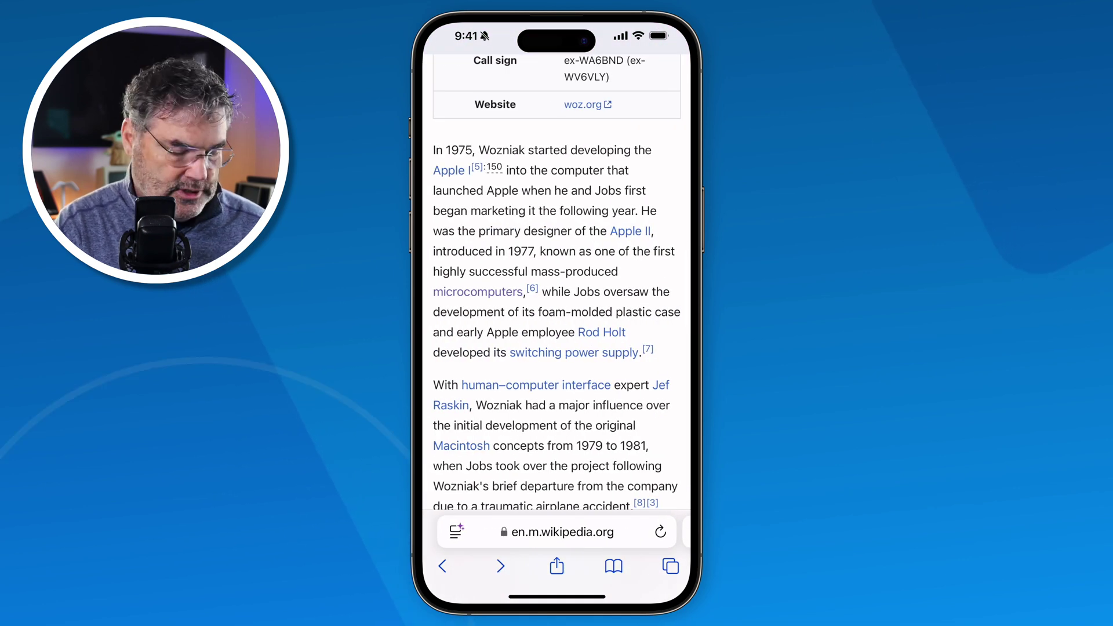
Open the article's switching power supply link in a background tab and move across to the Apple II (original) tab
left_click(574, 352)
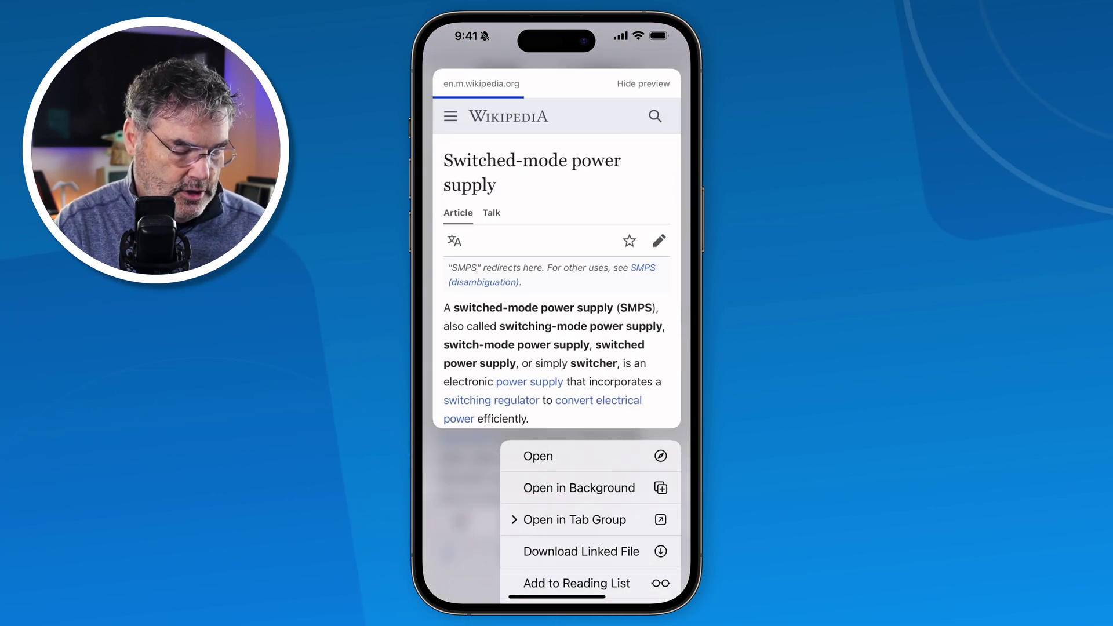
key("Escape")
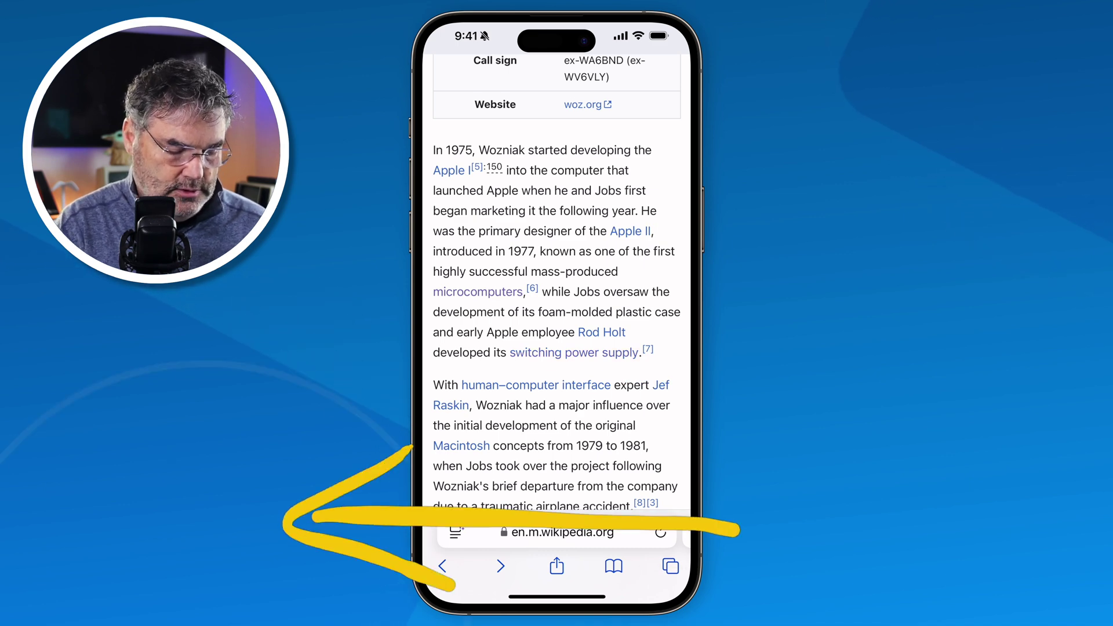
left_click_drag(686, 289, 452, 290)
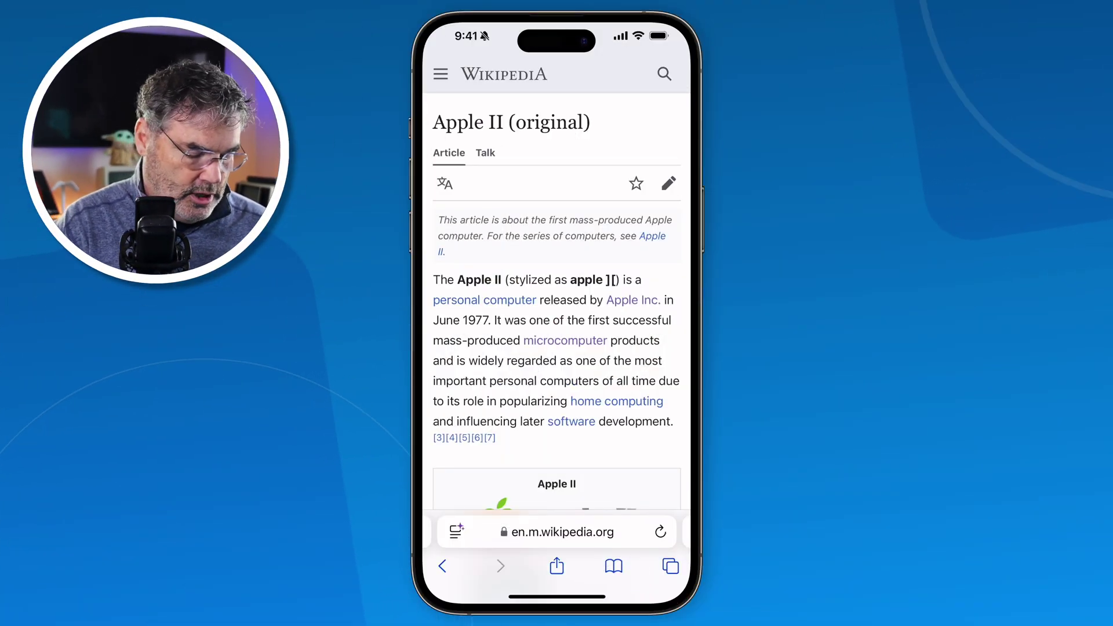
Close the Human–computer interaction tab in the tab overview and open the Switched-mode power supply tab
left_click(670, 566)
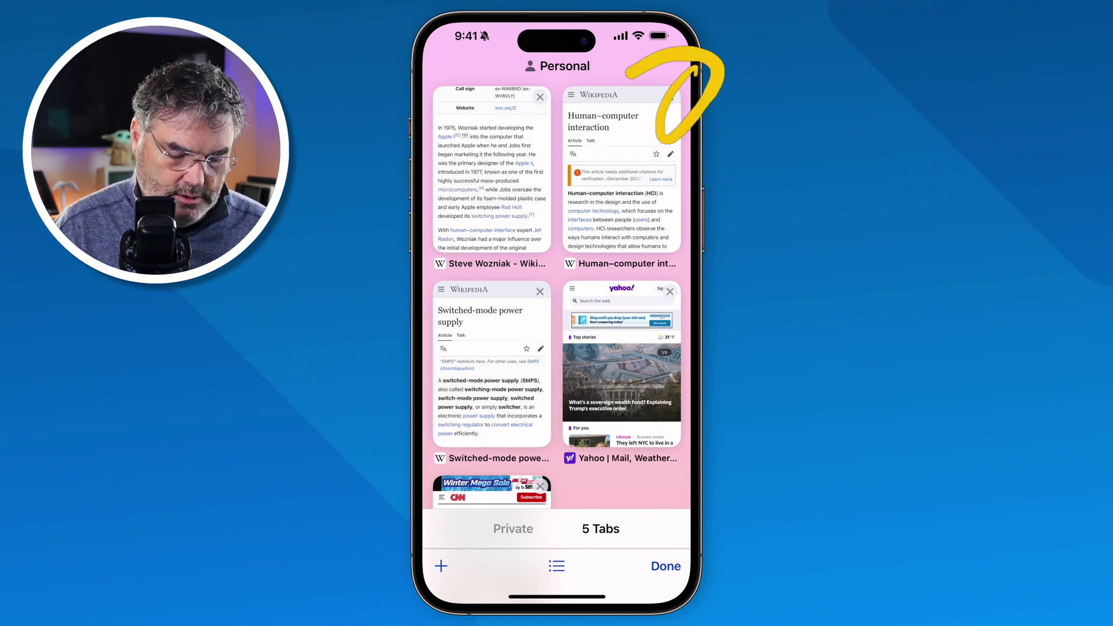
left_click(669, 97)
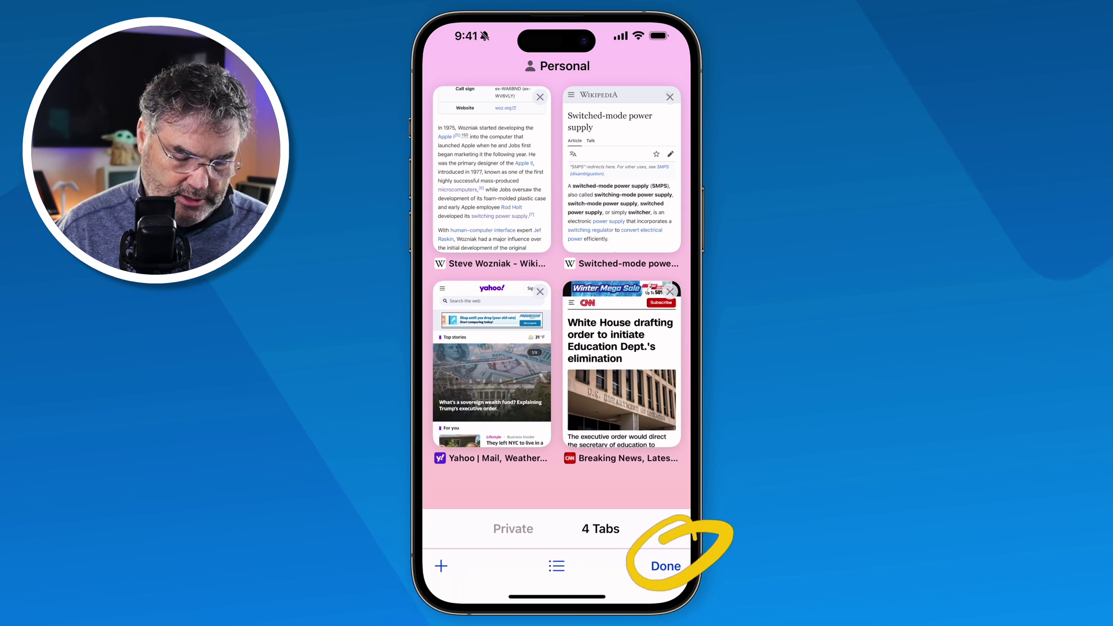
left_click(621, 174)
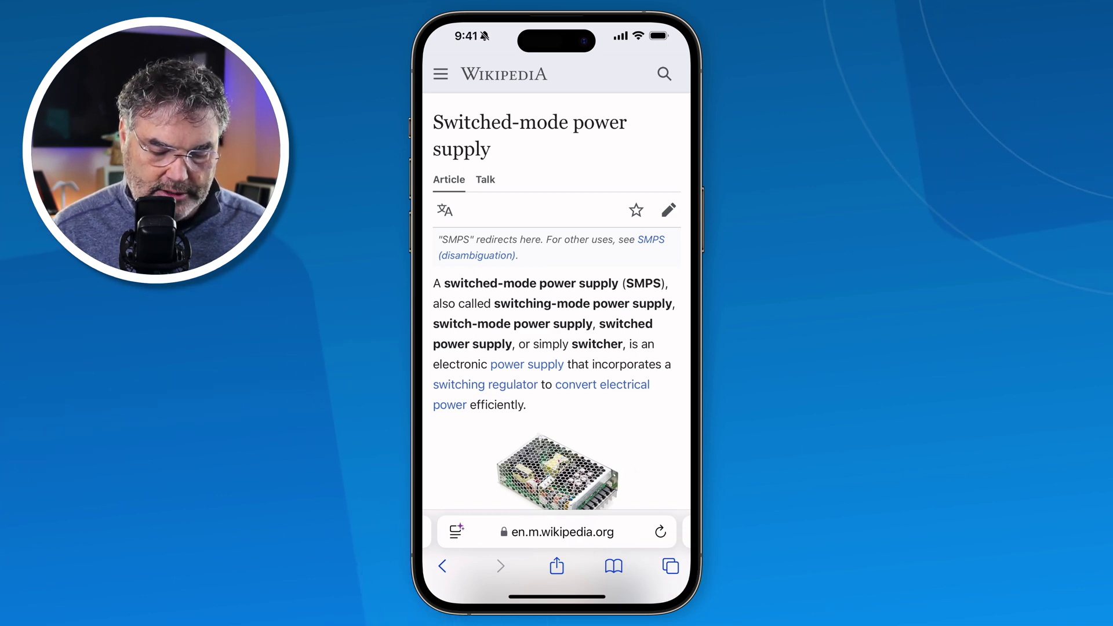
Return to the tab overview and switch from the regular tabs to Private Browsing
left_click(670, 565)
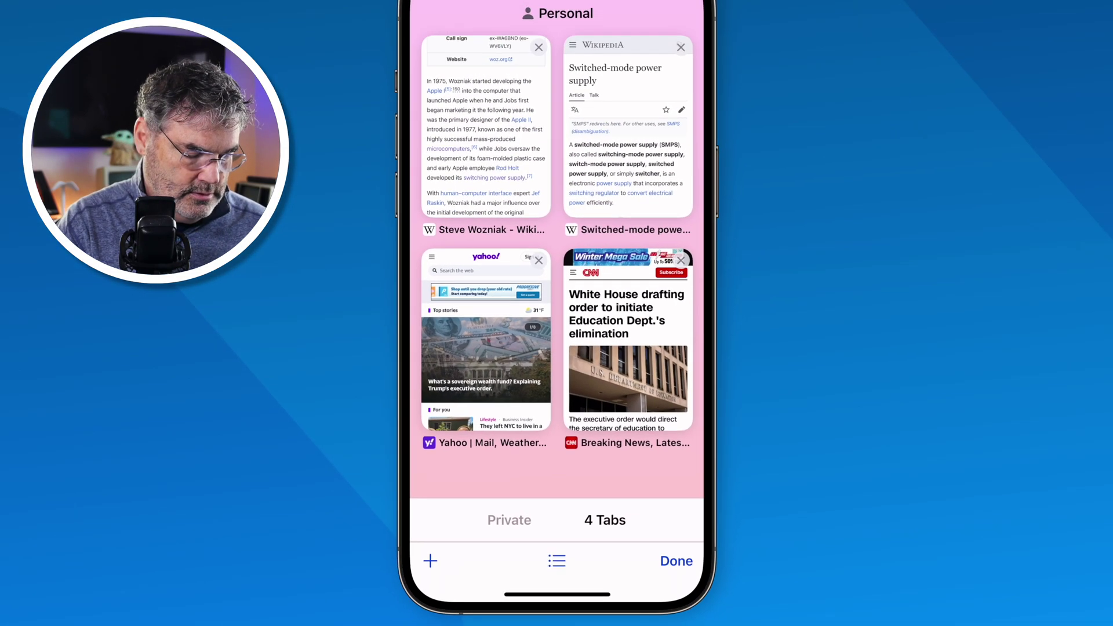
left_click(473, 437)
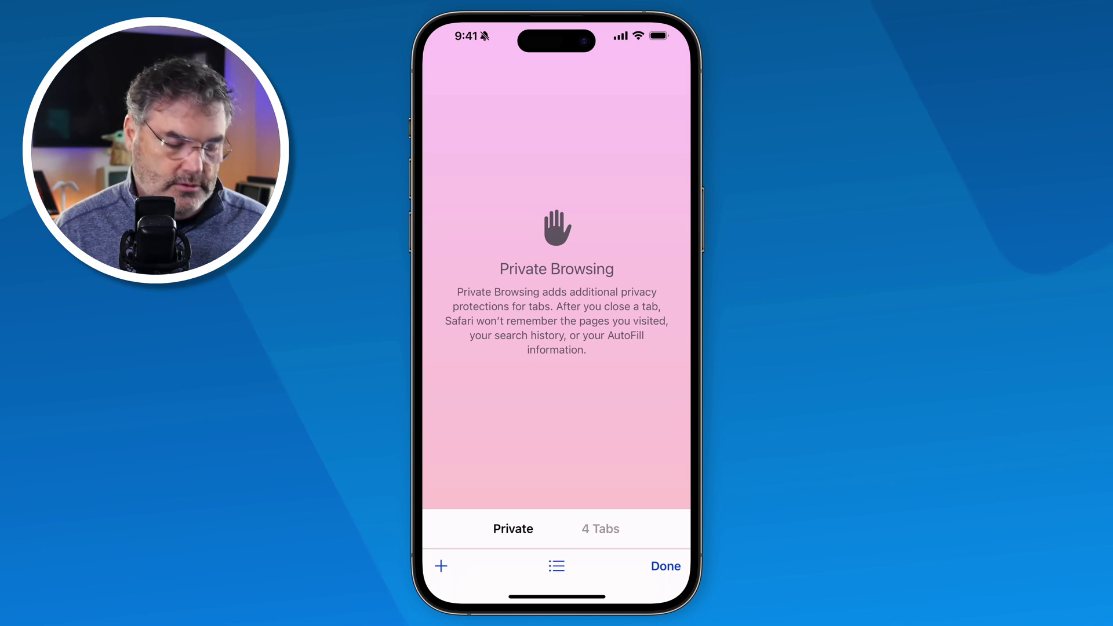